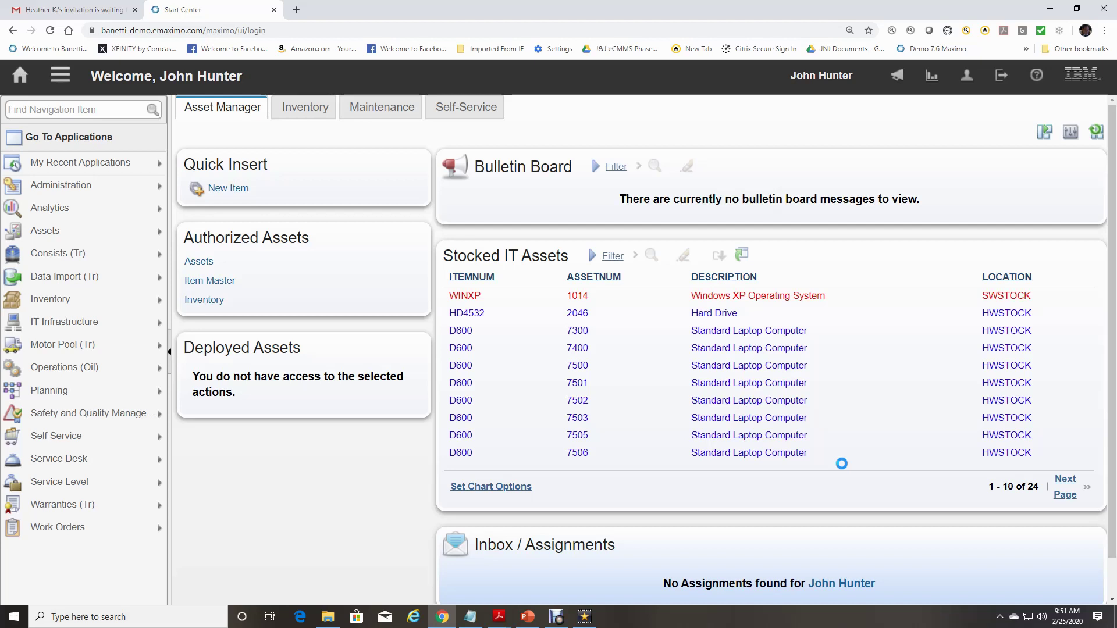
# - Launch Work Order Tracking from the Maintenance start center's Work Orders navigation
pyautogui.click(385, 110)
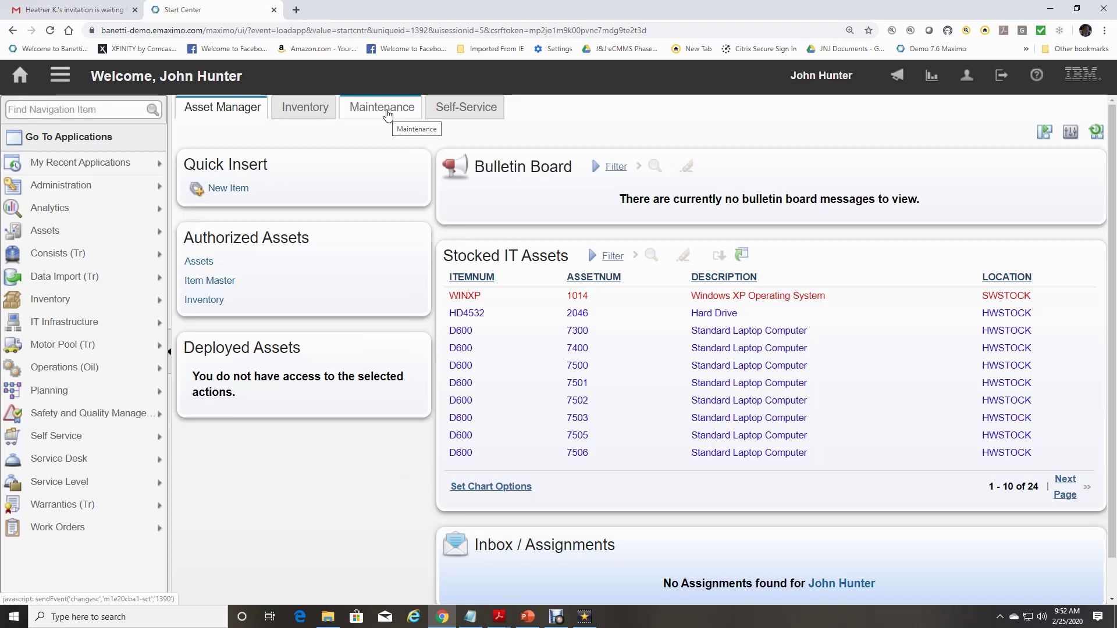
pyautogui.click(388, 116)
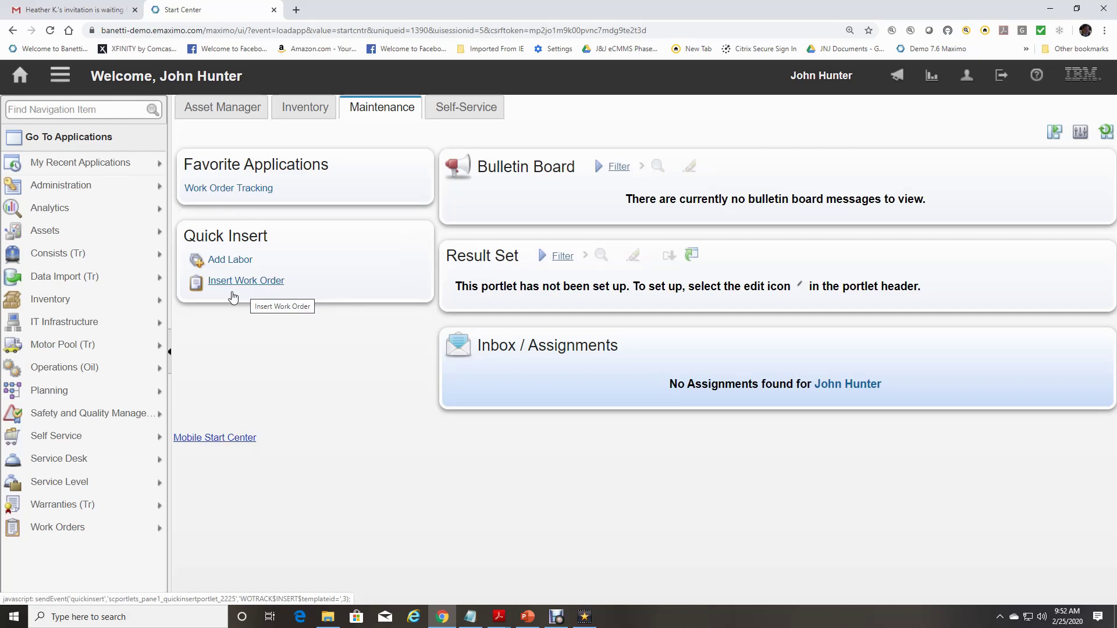
pyautogui.moveTo(75, 527)
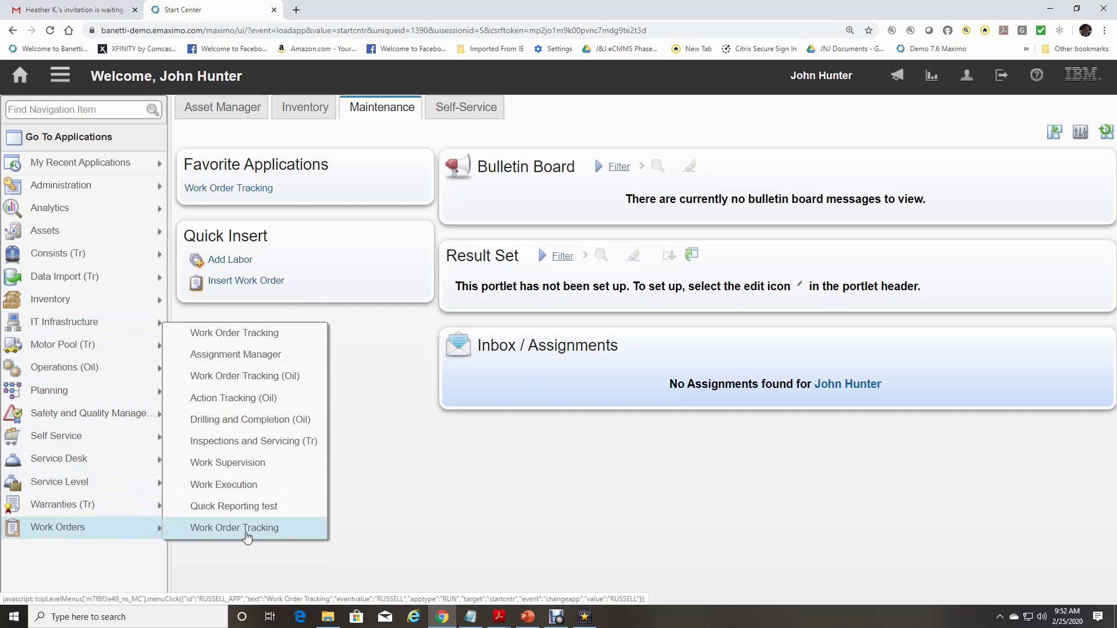
pyautogui.click(248, 534)
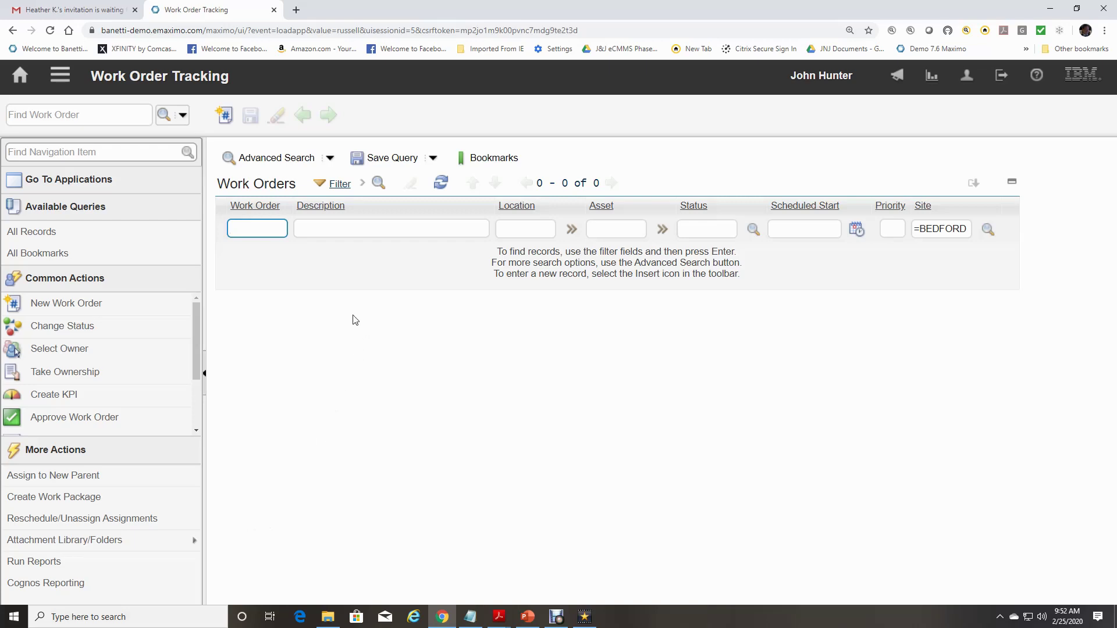
# - List all 684 BEDFORD work orders and open work order 1002, Rebuild Feedwater Pump
pyautogui.click(441, 185)
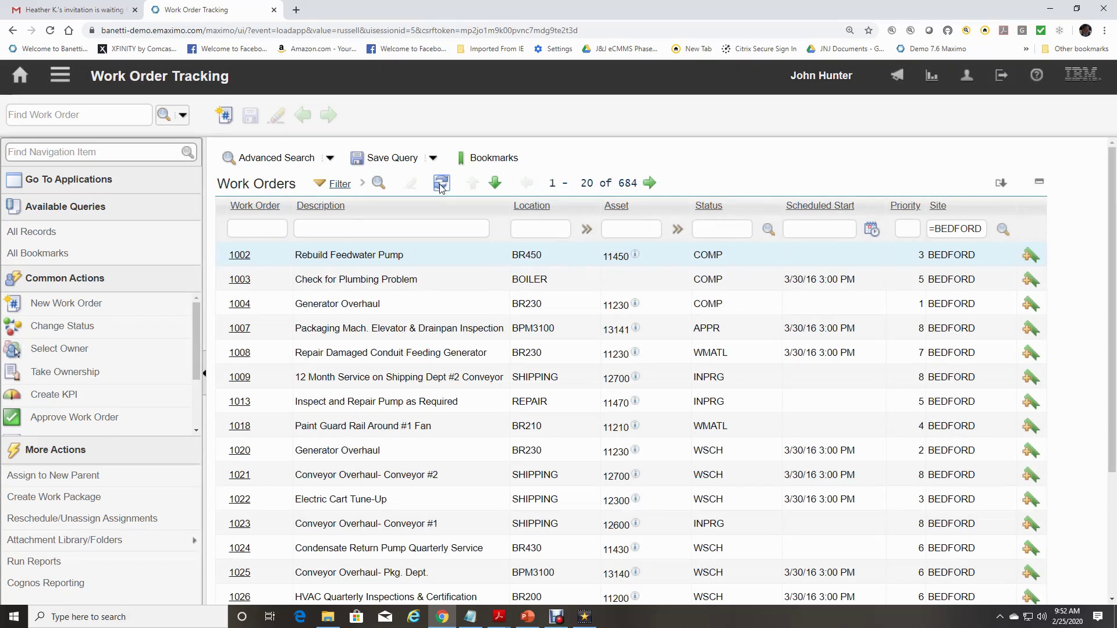
pyautogui.click(240, 256)
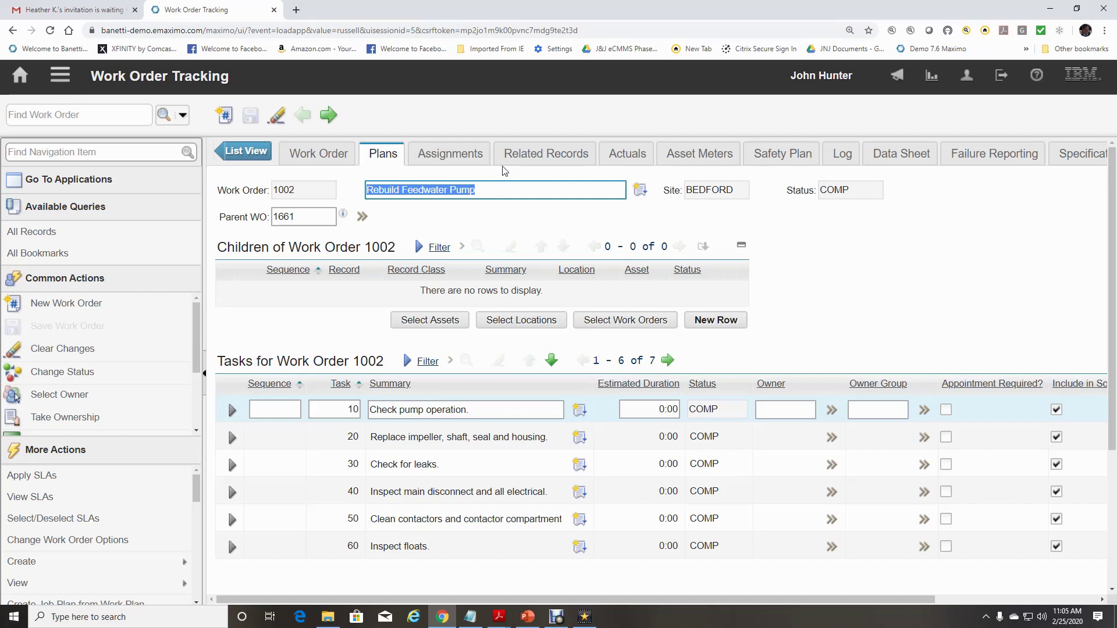
# - Show work order 1002's labor assignments: four Rebuild Feedwater Pump entries, MECH and ELECT
pyautogui.click(460, 163)
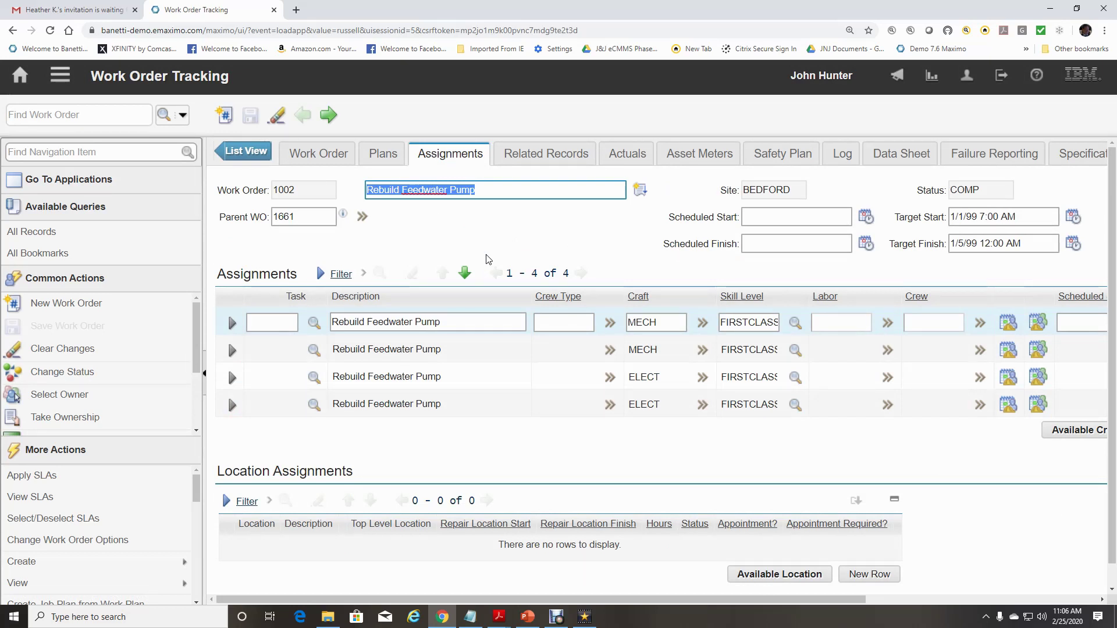
# - Browse work order 1002's Related Records, Actuals and Asset Meters tabs, ending on RUNHOURS readings
pyautogui.click(537, 154)
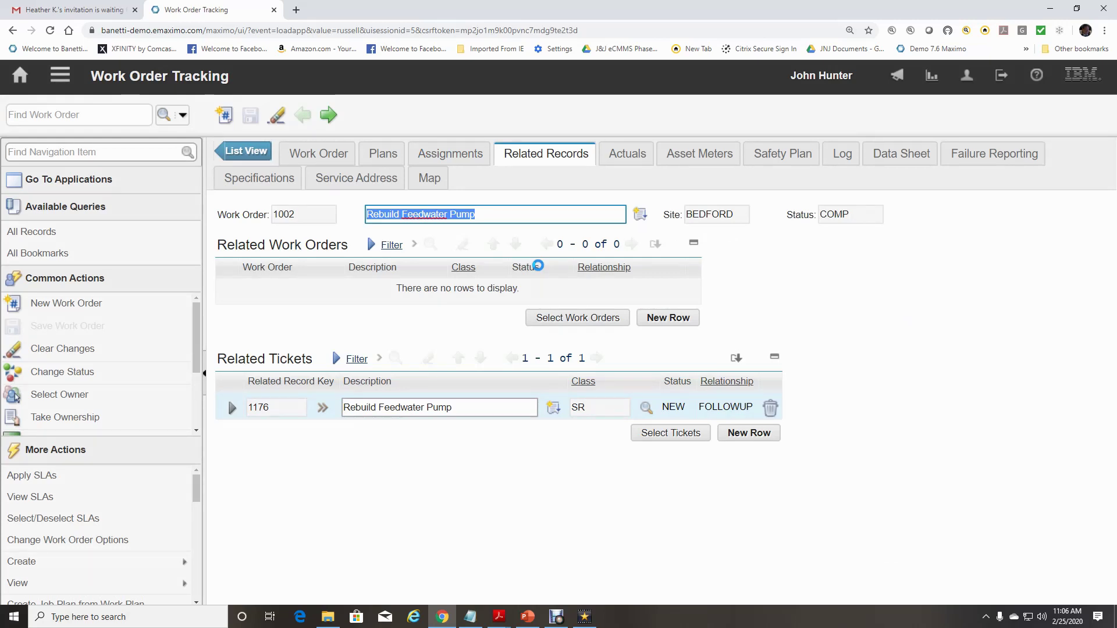
pyautogui.click(622, 163)
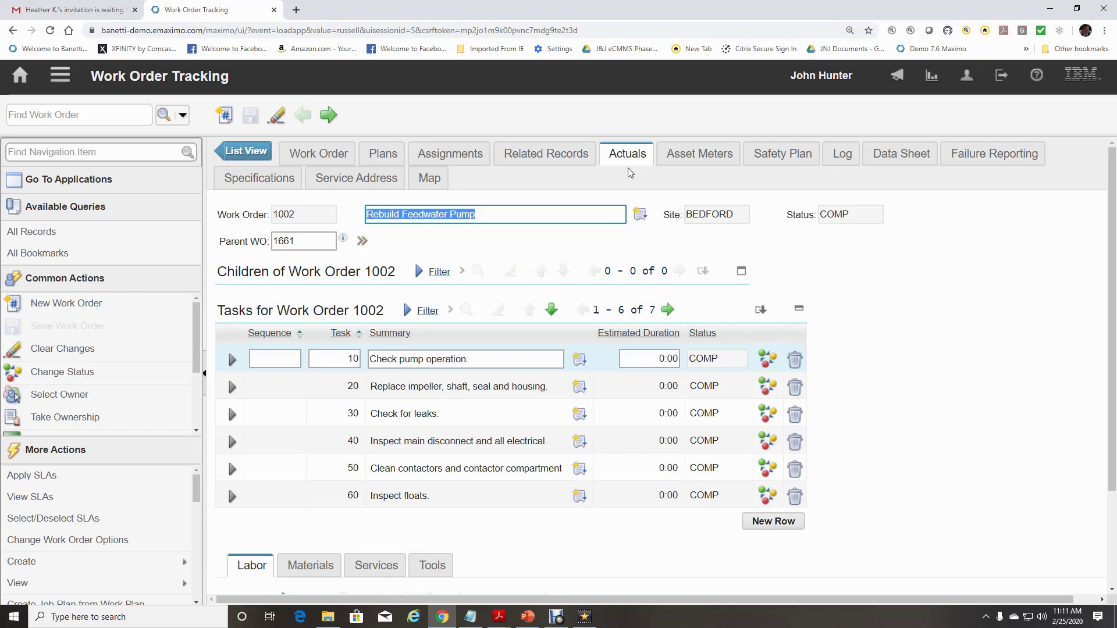
pyautogui.click(694, 156)
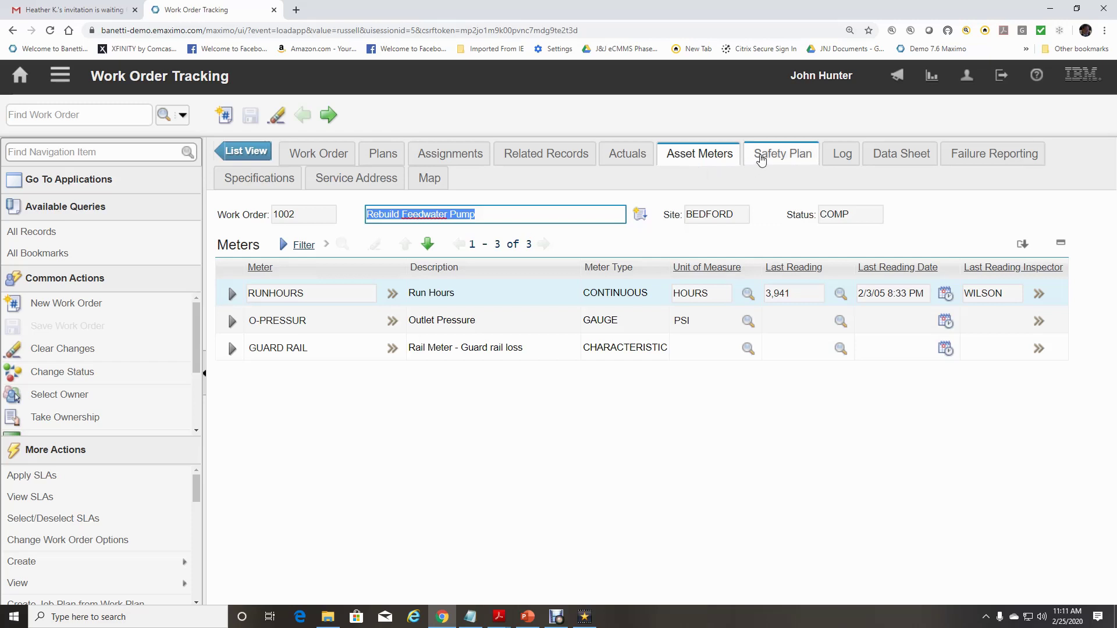
# - Go through work order 1002's Safety Plan, Log, Data Sheet and Failure Reporting tabs
pyautogui.click(762, 154)
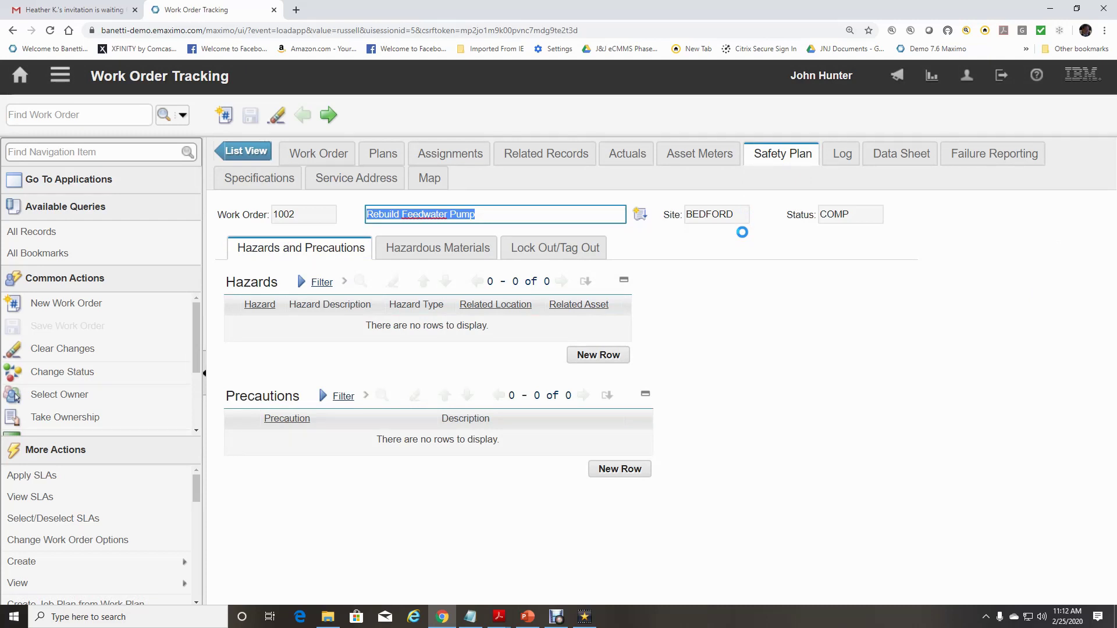
pyautogui.click(840, 162)
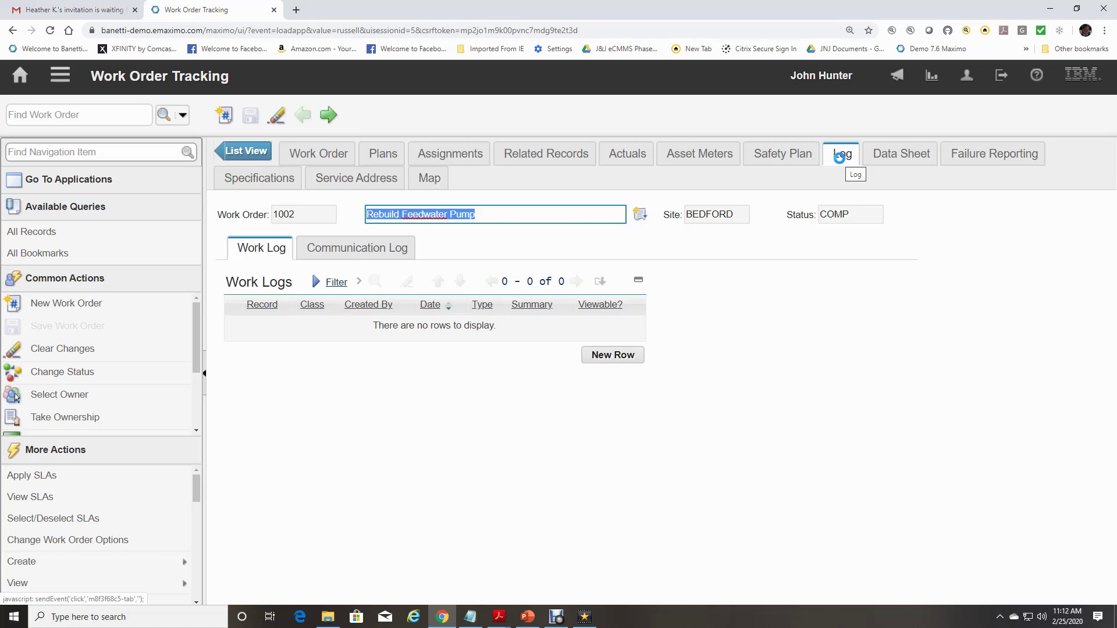
pyautogui.click(883, 163)
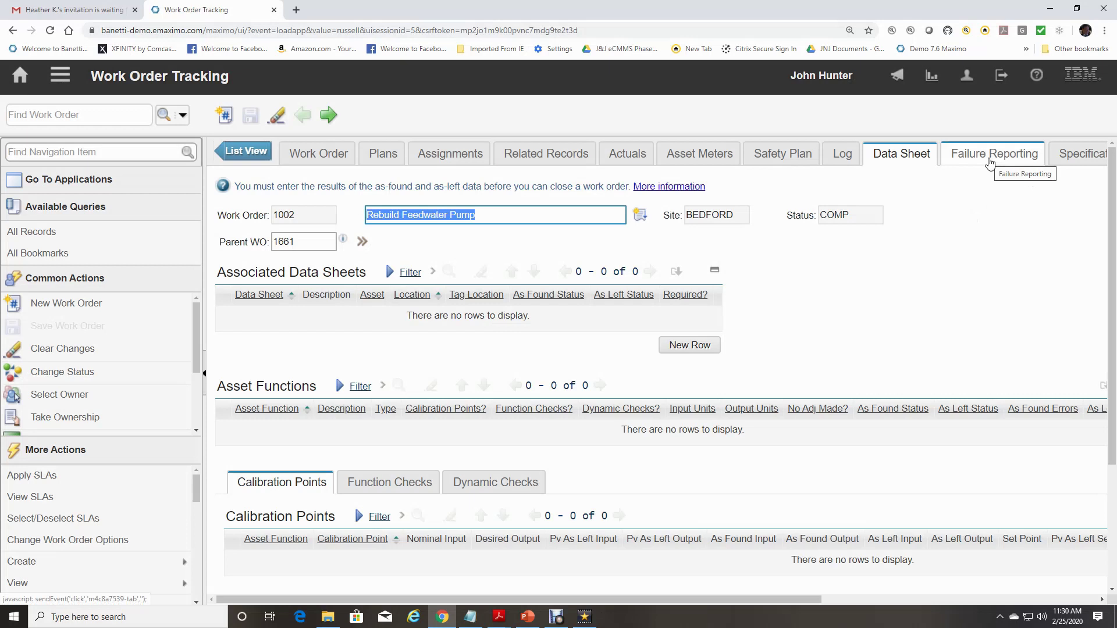
pyautogui.click(990, 163)
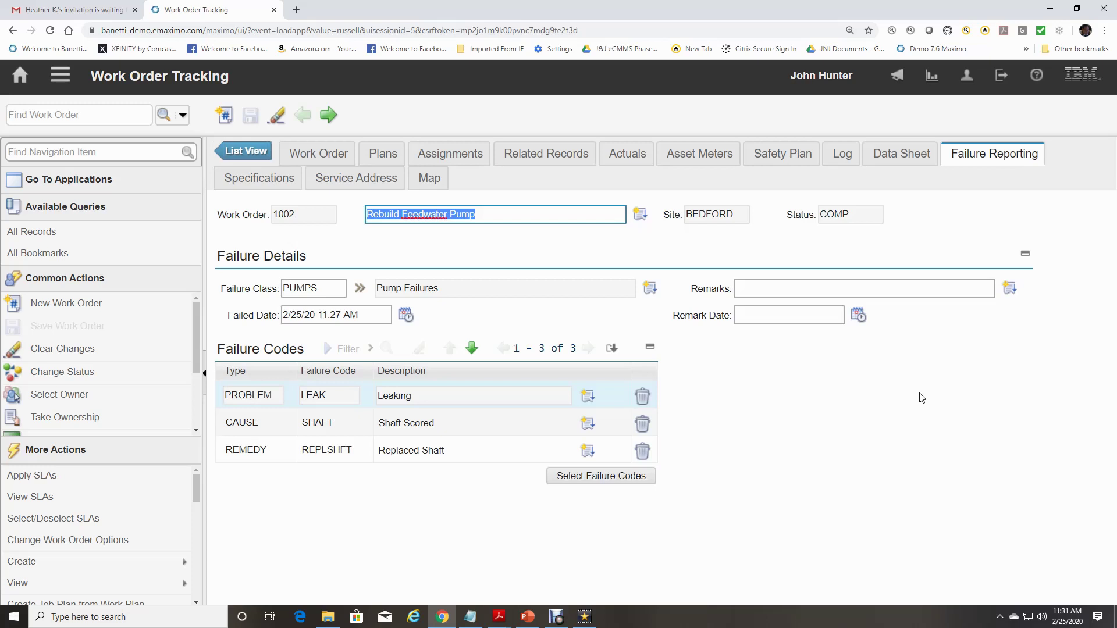
# - Create new work order 1727 and paste 'service used fire extinguisher' as its description
pyautogui.click(230, 119)
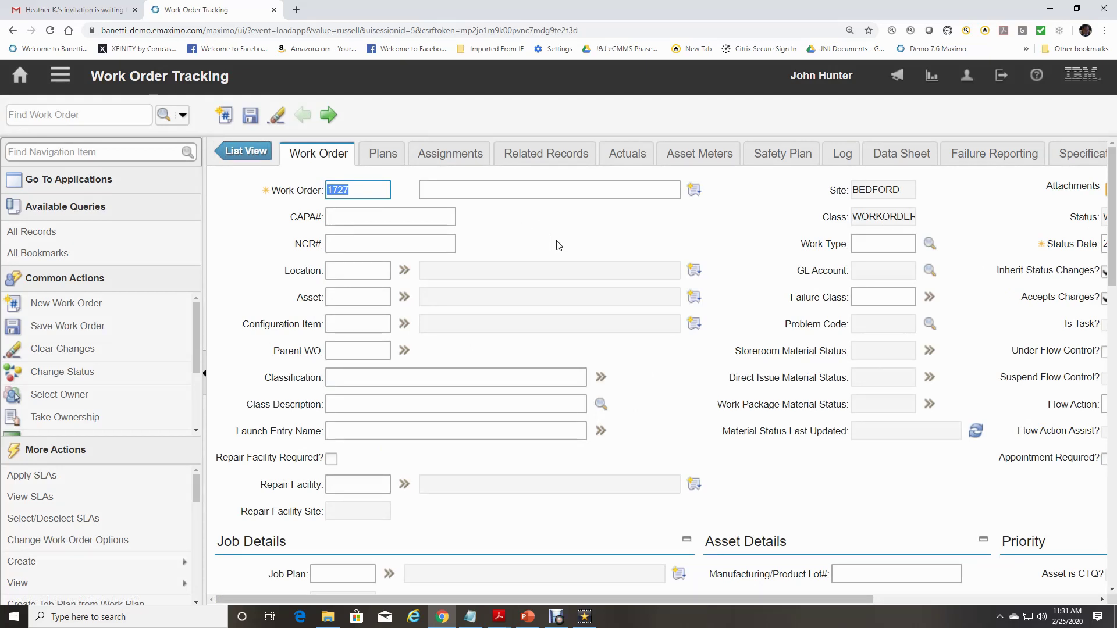
pyautogui.click(557, 620)
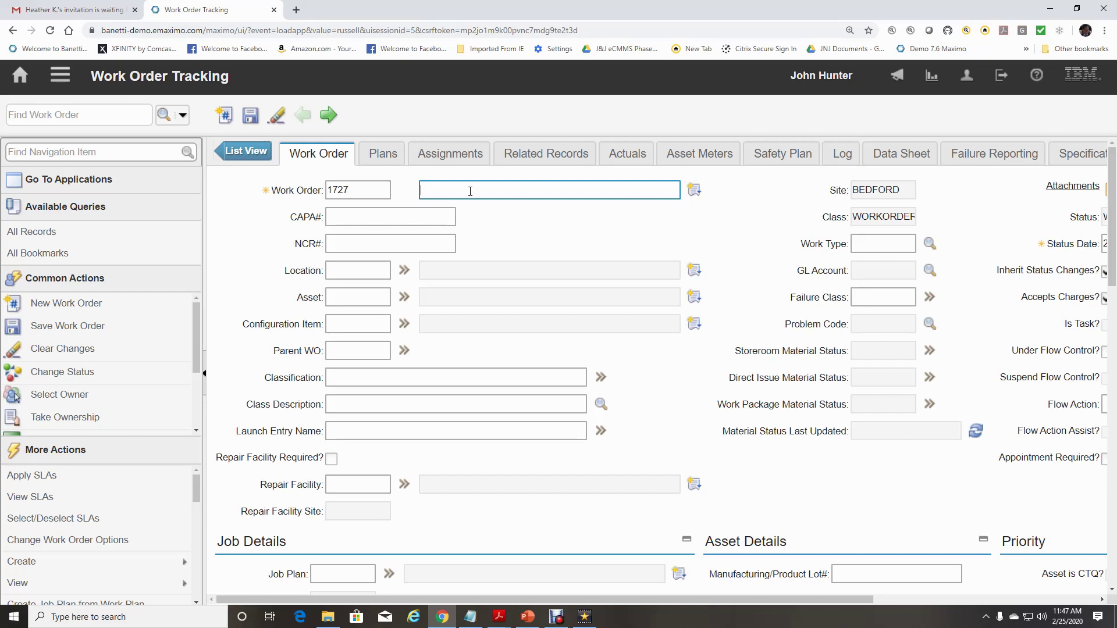
pyautogui.write('service used fire extinguisher')
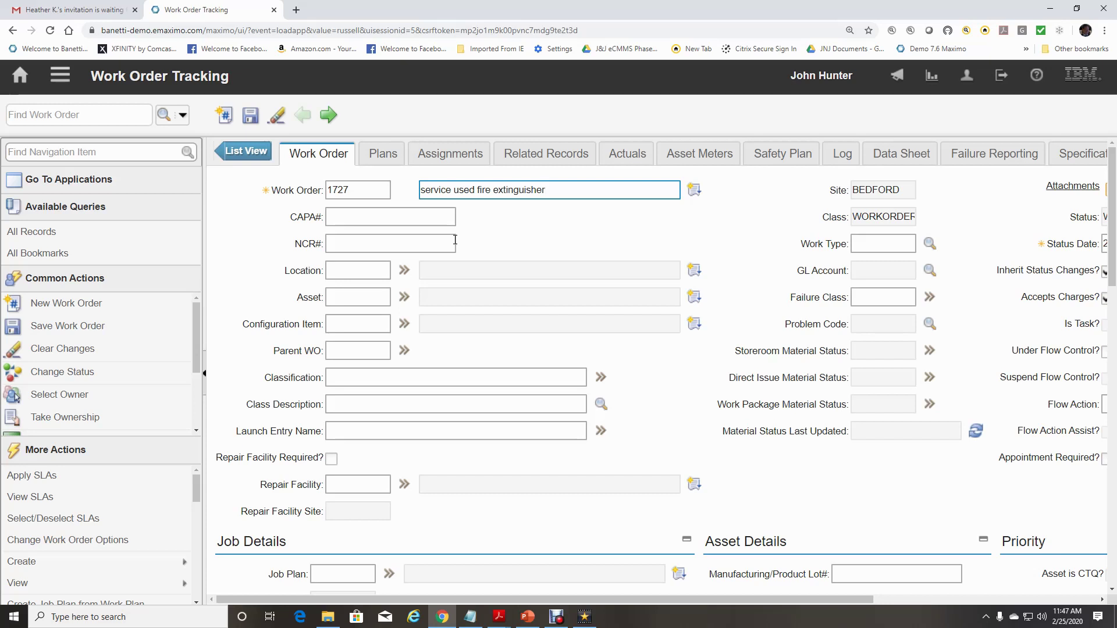
# - Bring up the Asset field's detail menu on work order 1727
pyautogui.click(407, 299)
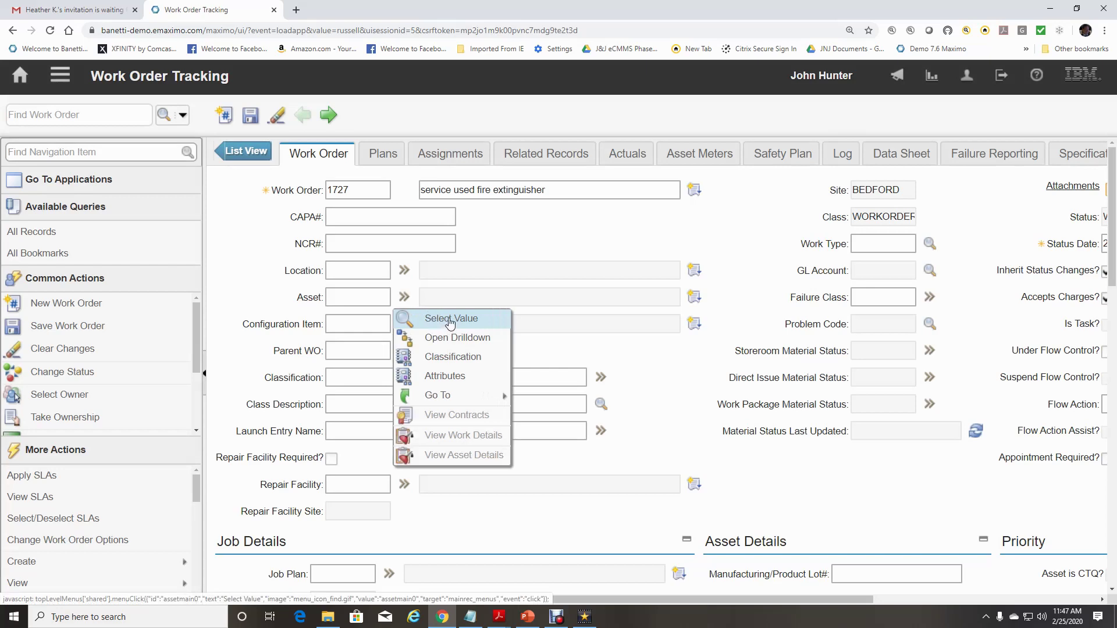
# - Pick asset 1001, Fire Extinguisher at MOFLOOR1, from the asset lookup list
pyautogui.click(448, 324)
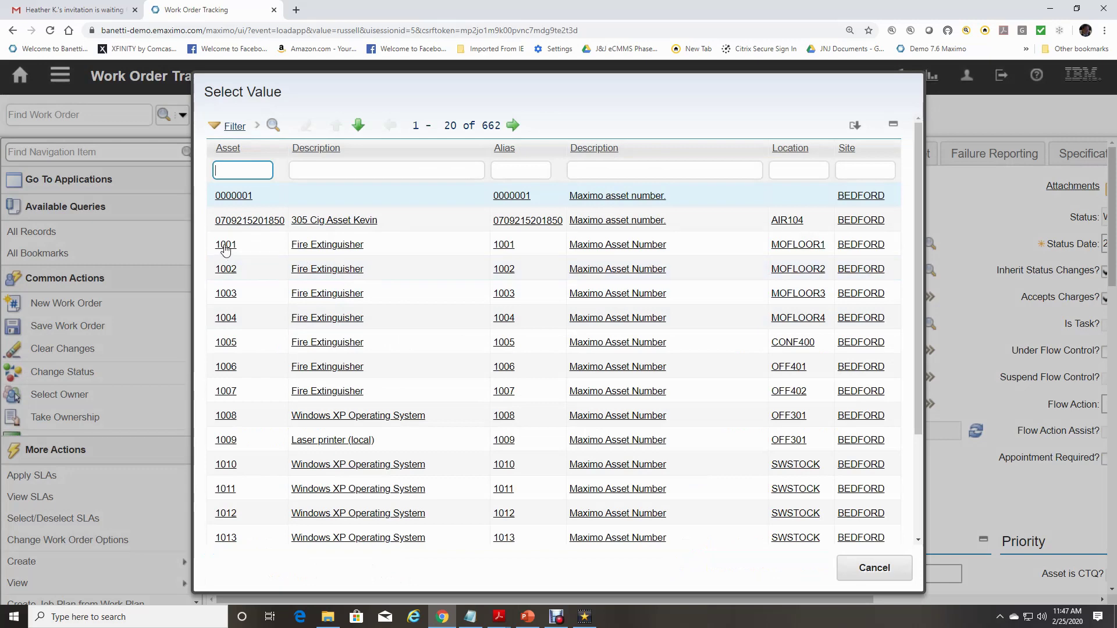
pyautogui.click(225, 247)
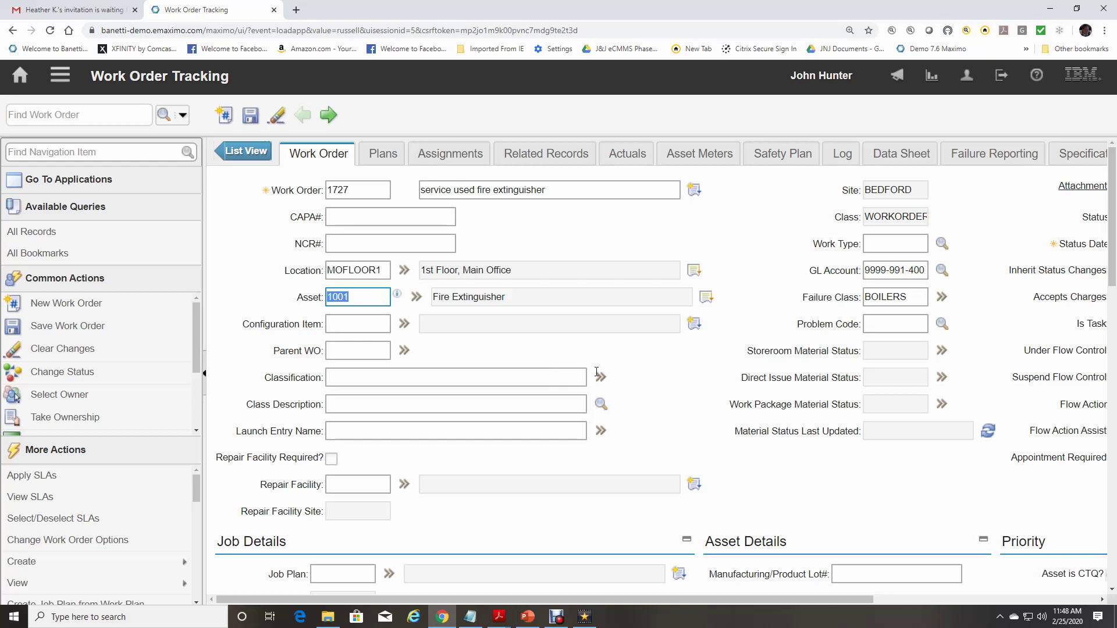
# - Set work order 1727's work type to CM, Corrective Maintenance
pyautogui.click(941, 245)
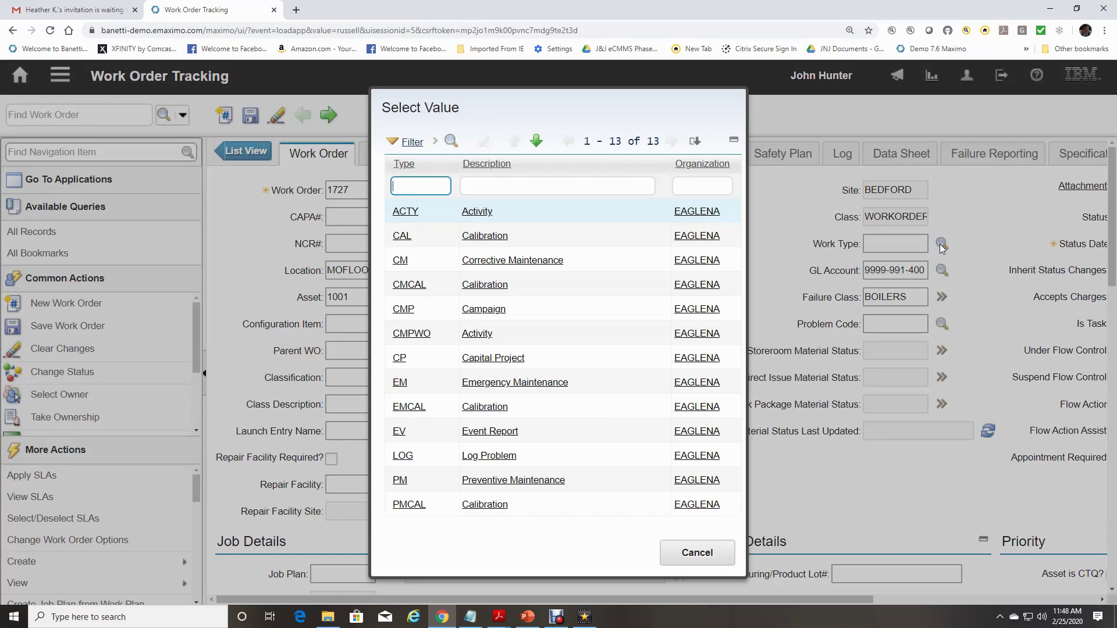
pyautogui.click(399, 262)
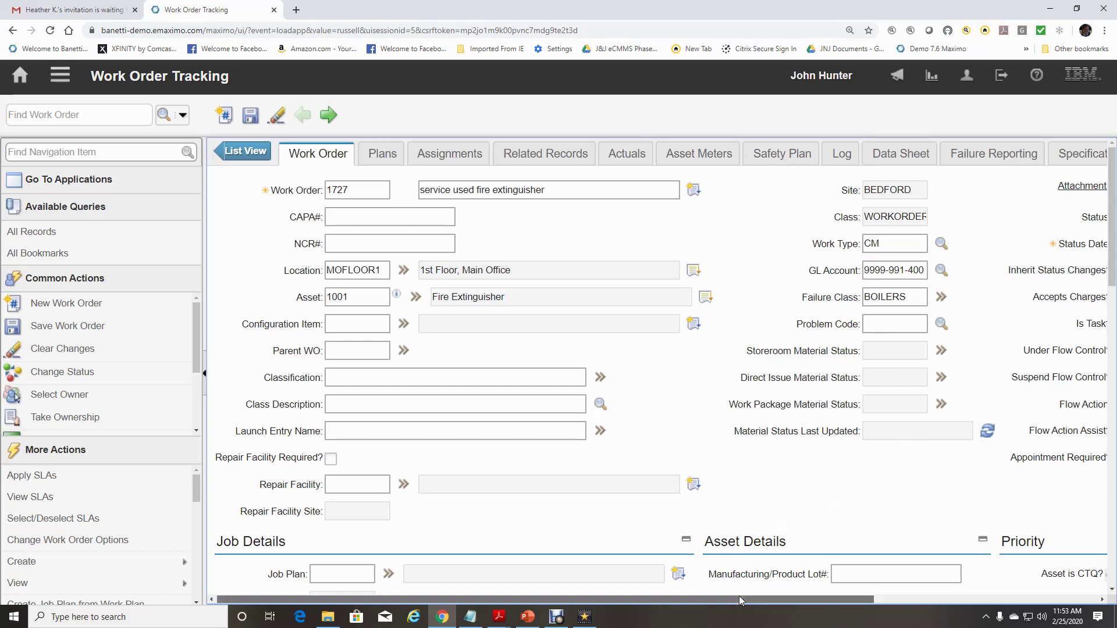
pyautogui.moveTo(739, 598); pyautogui.dragTo(808, 603)
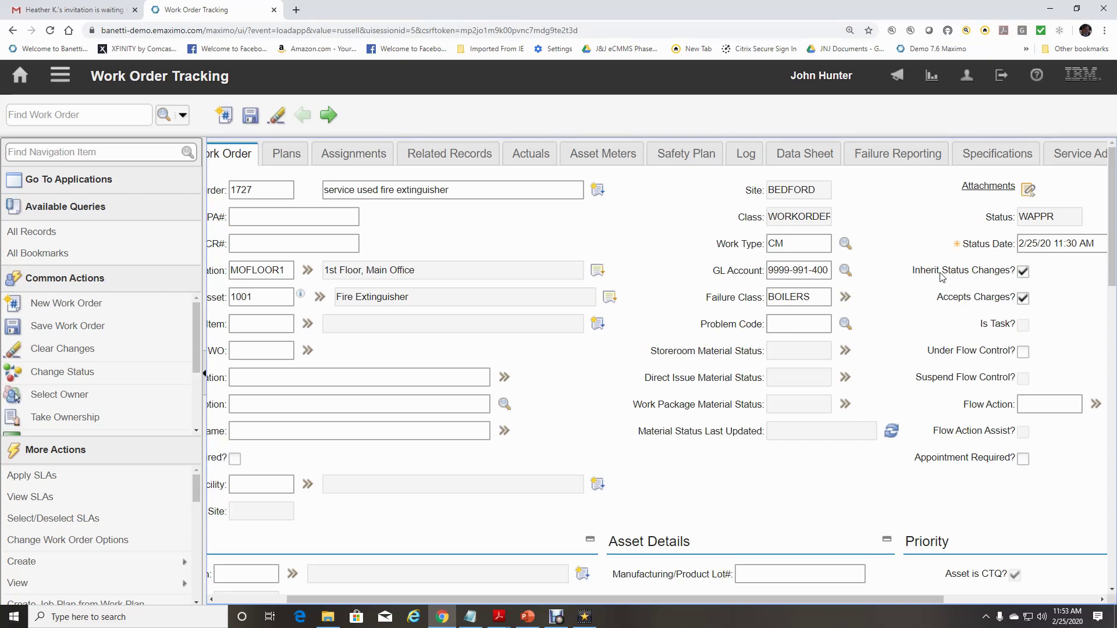
# - Save work order 1727 and scroll the form back to the left
pyautogui.click(247, 120)
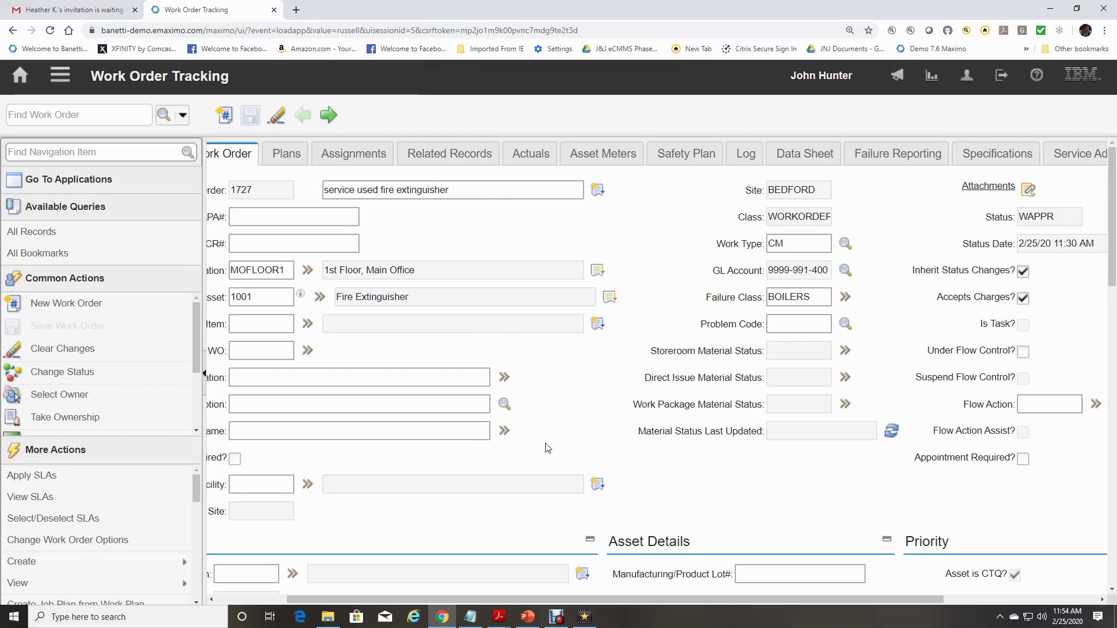
pyautogui.moveTo(585, 601); pyautogui.dragTo(498, 600)
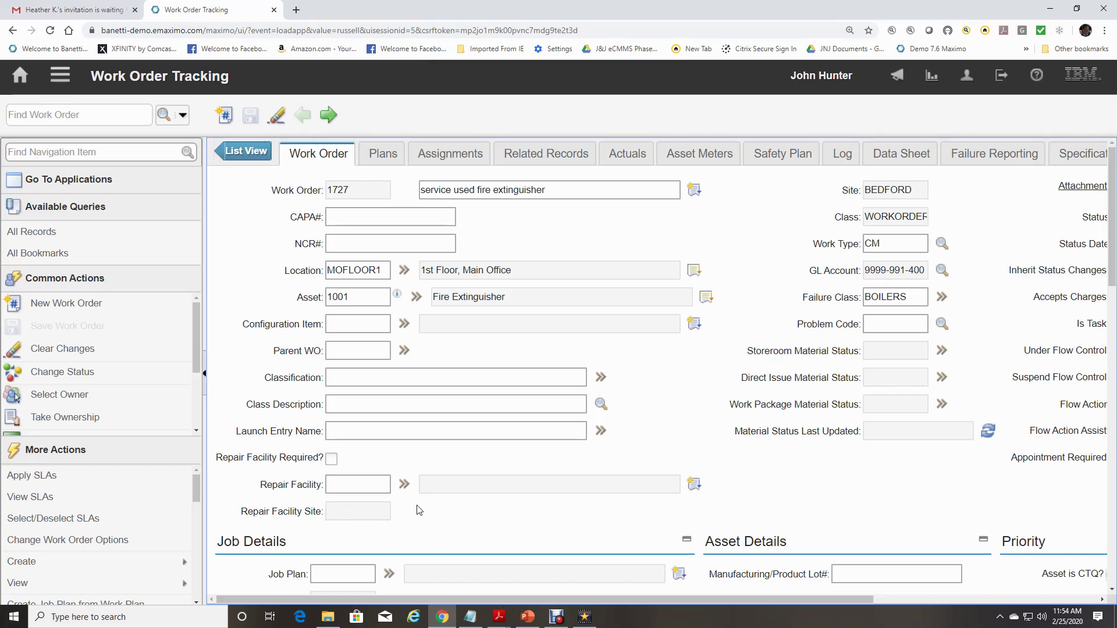
# - Apply job plan A1001 (refill fire extinguisher) to work order 1727 and view its planned tasks
pyautogui.click(389, 574)
pyautogui.click(451, 514)
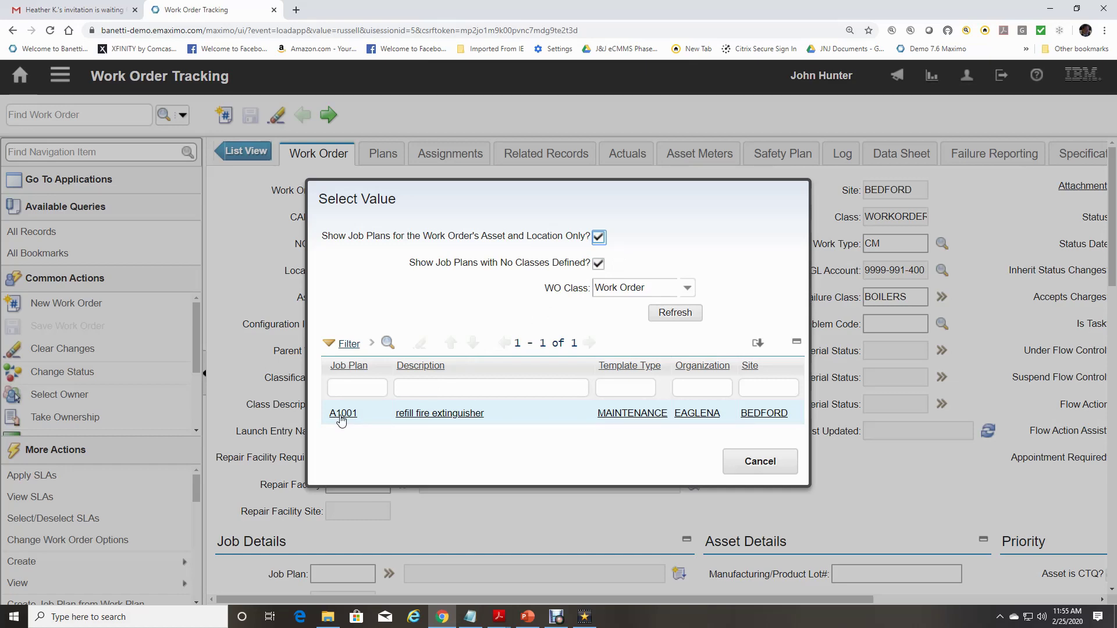
pyautogui.click(343, 413)
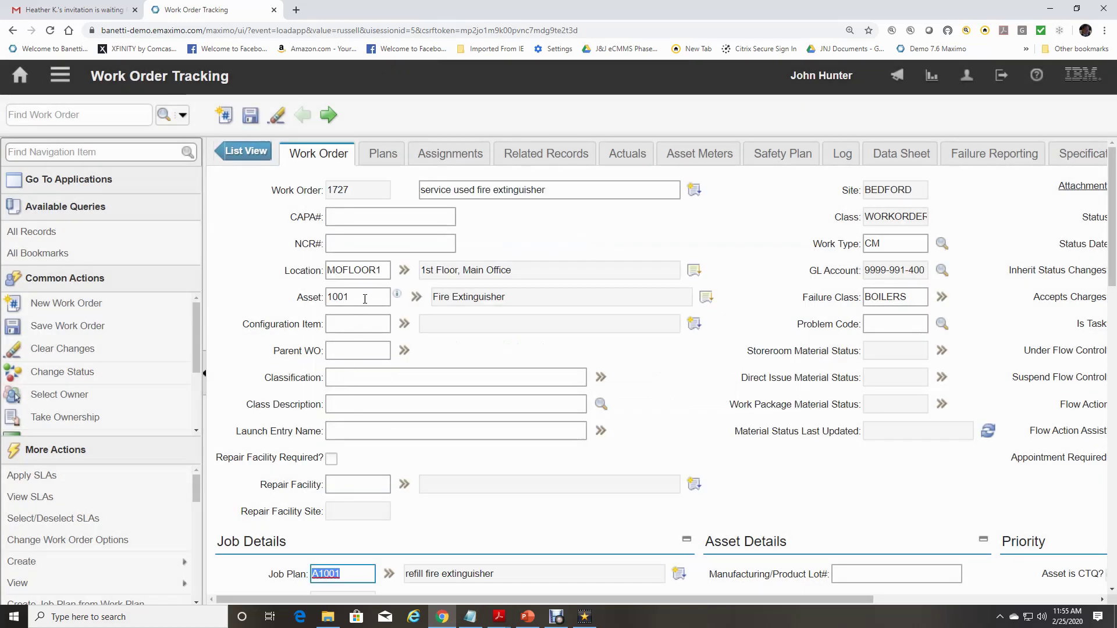
pyautogui.click(383, 164)
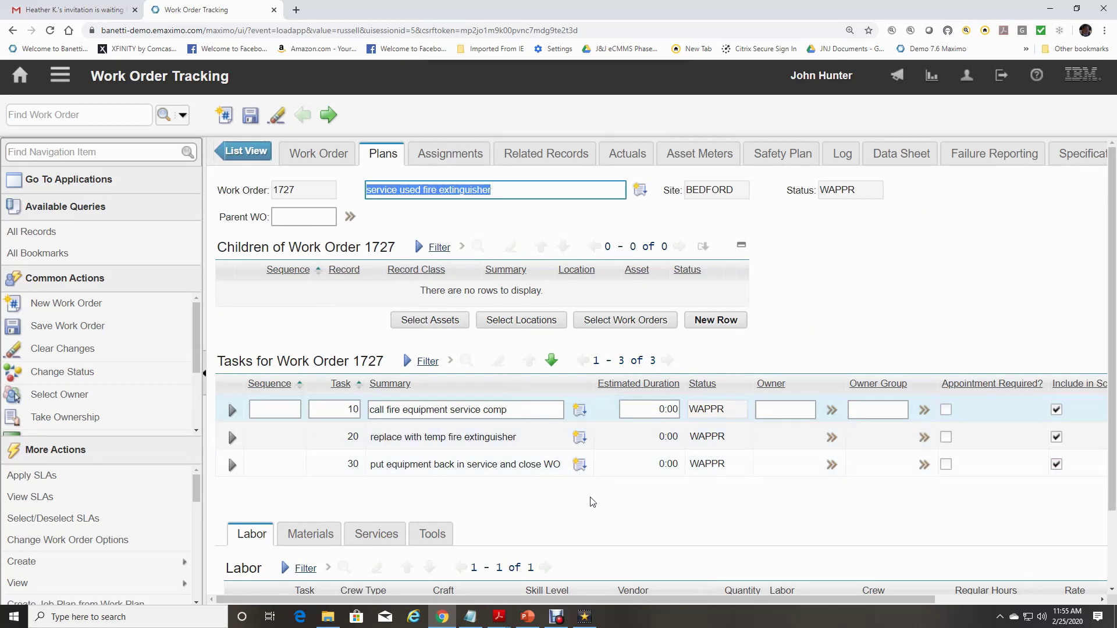
# - Review the planned materials, services and tools on the Plans tab for job plan A1001
pyautogui.scroll(-1, 593, 504)
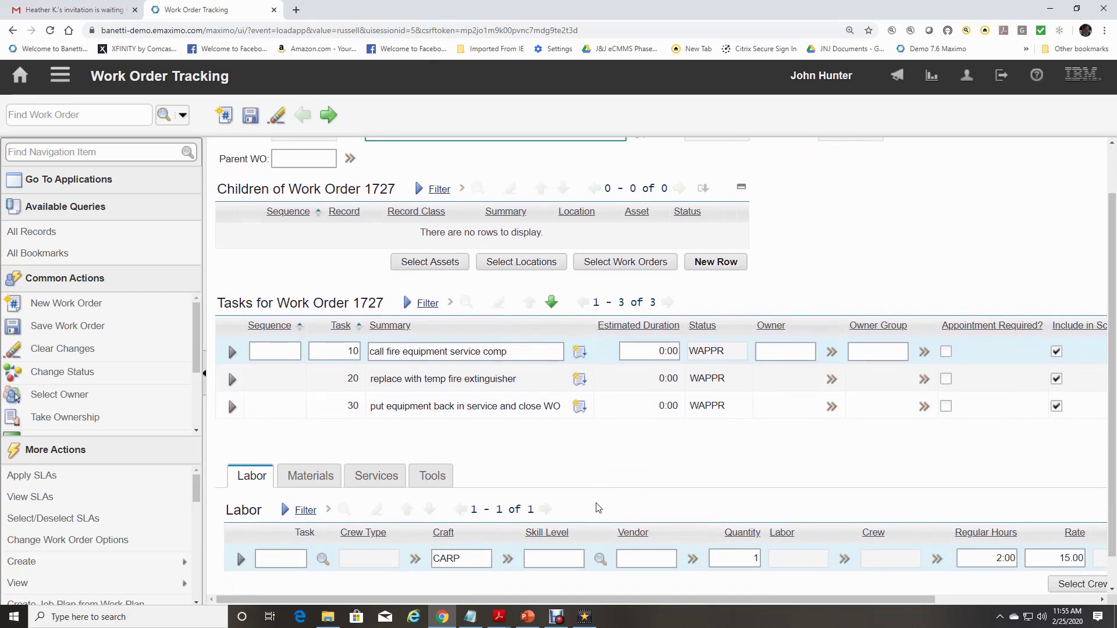
pyautogui.click(326, 477)
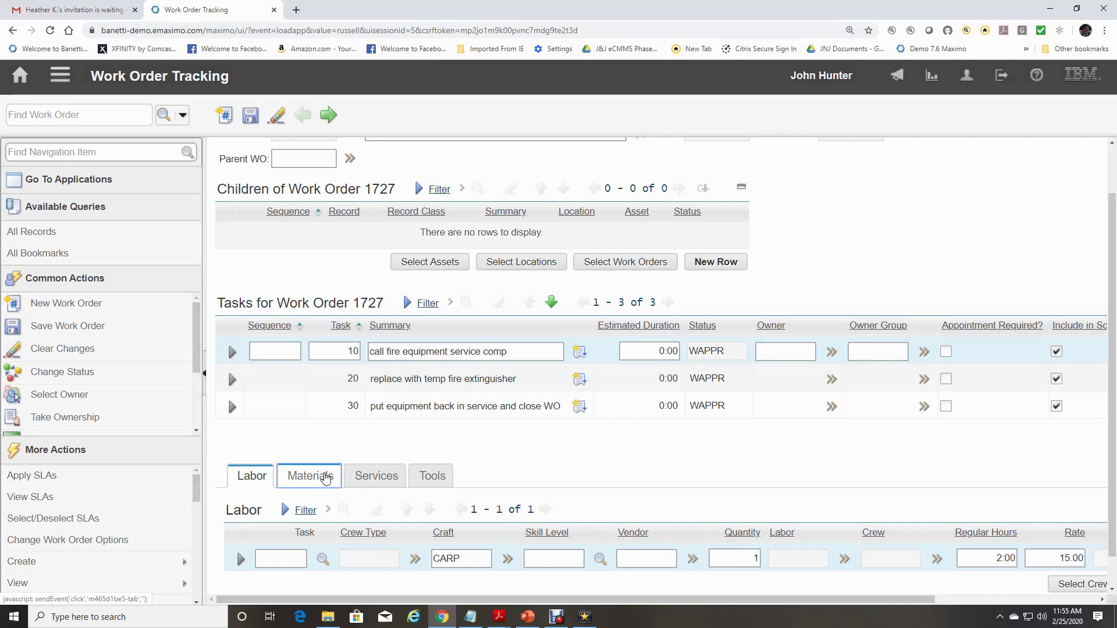
pyautogui.click(375, 476)
pyautogui.click(434, 478)
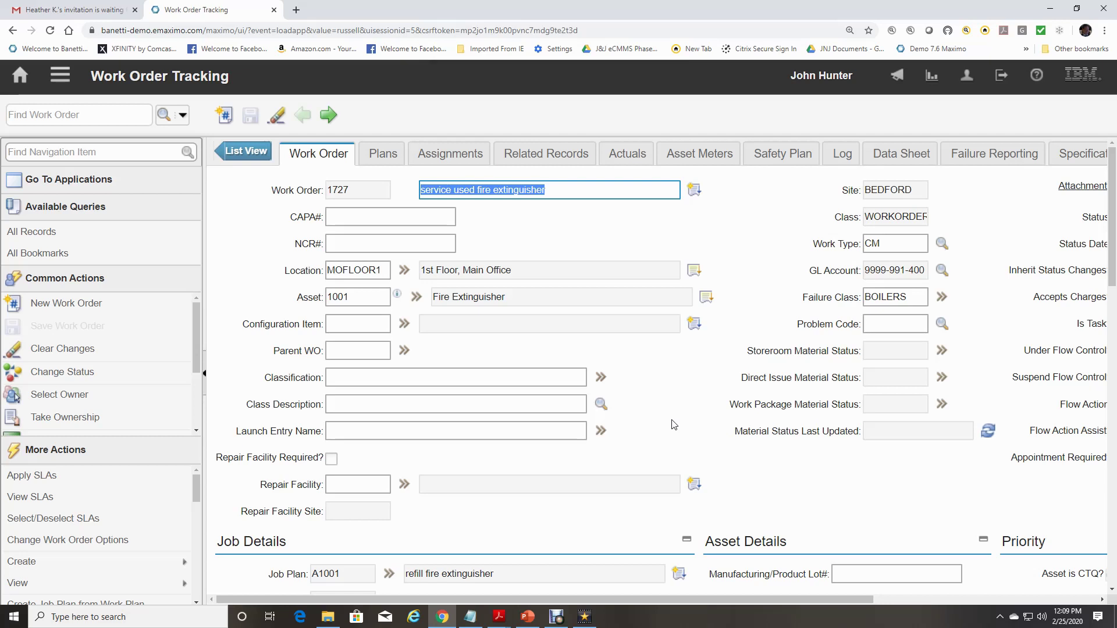
# - Change work order 1727's status from WAPPR to Approved
pyautogui.click(84, 373)
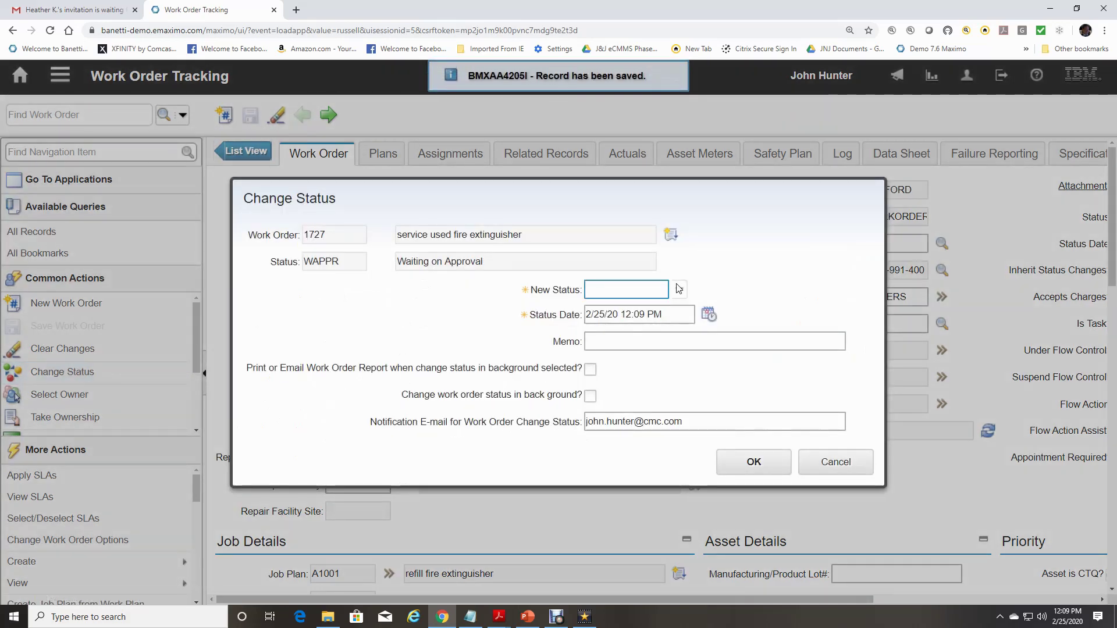
pyautogui.click(679, 289)
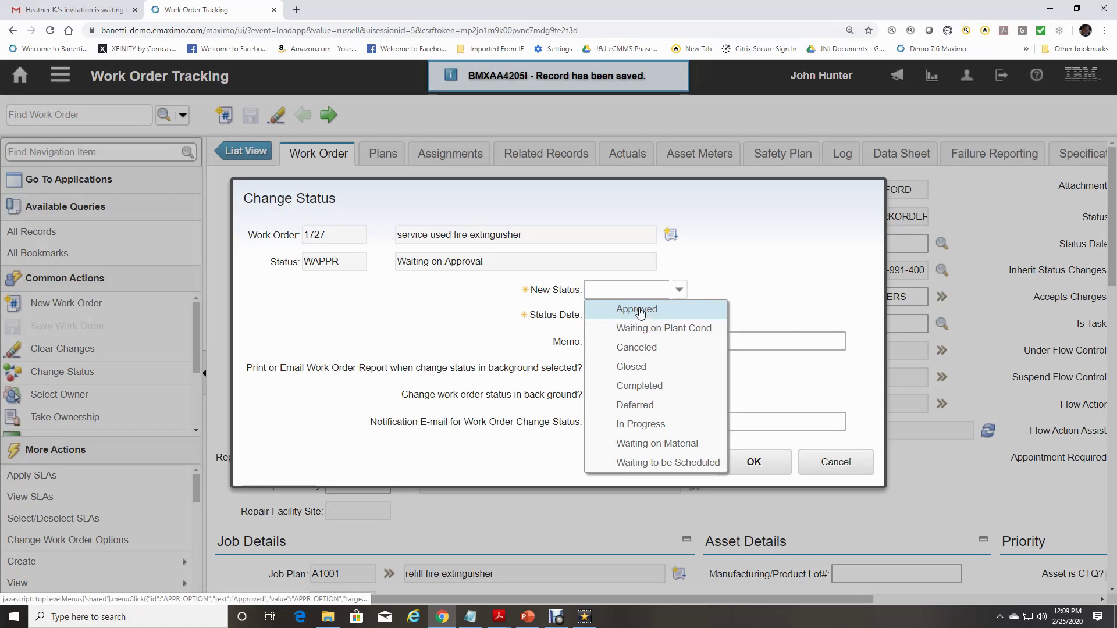
pyautogui.click(640, 313)
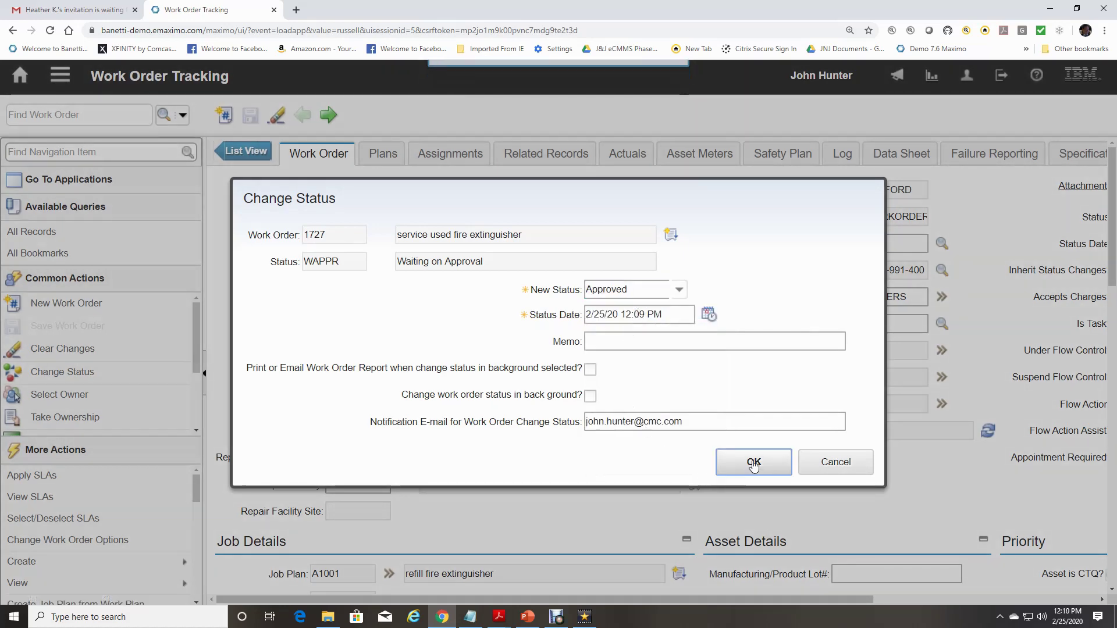
pyautogui.click(753, 463)
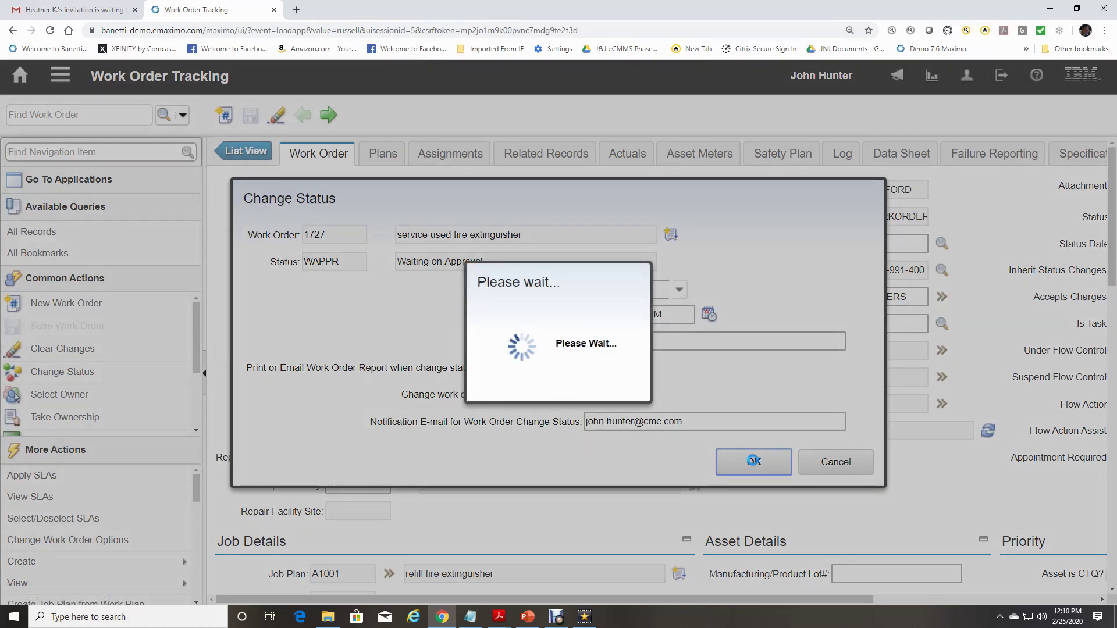